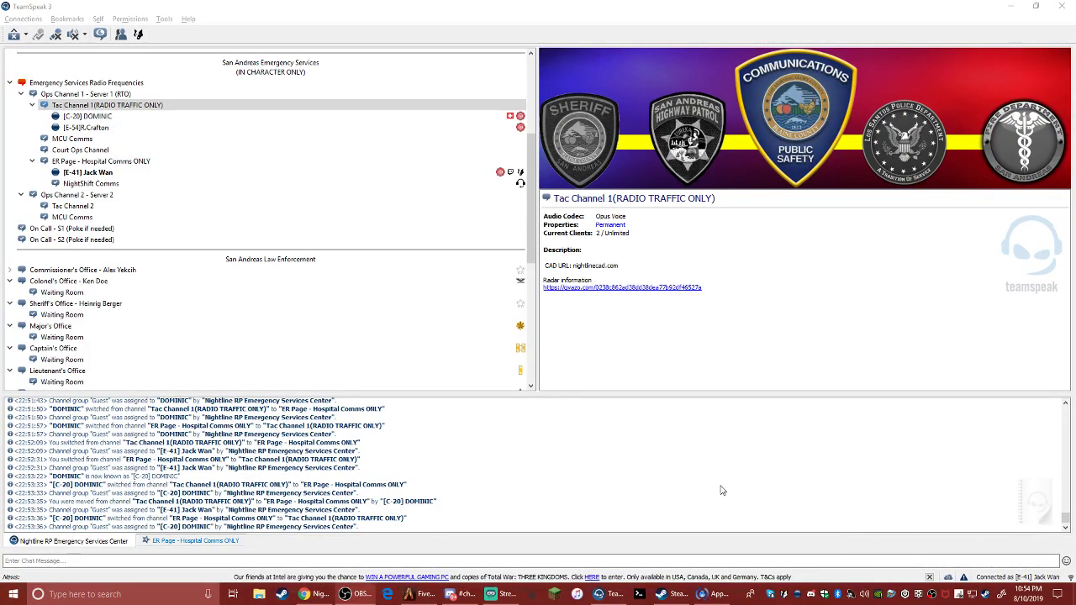
# Go to Tools > Options in TeamSpeak and show the Whisper settings page.
pyautogui.click(632, 358)
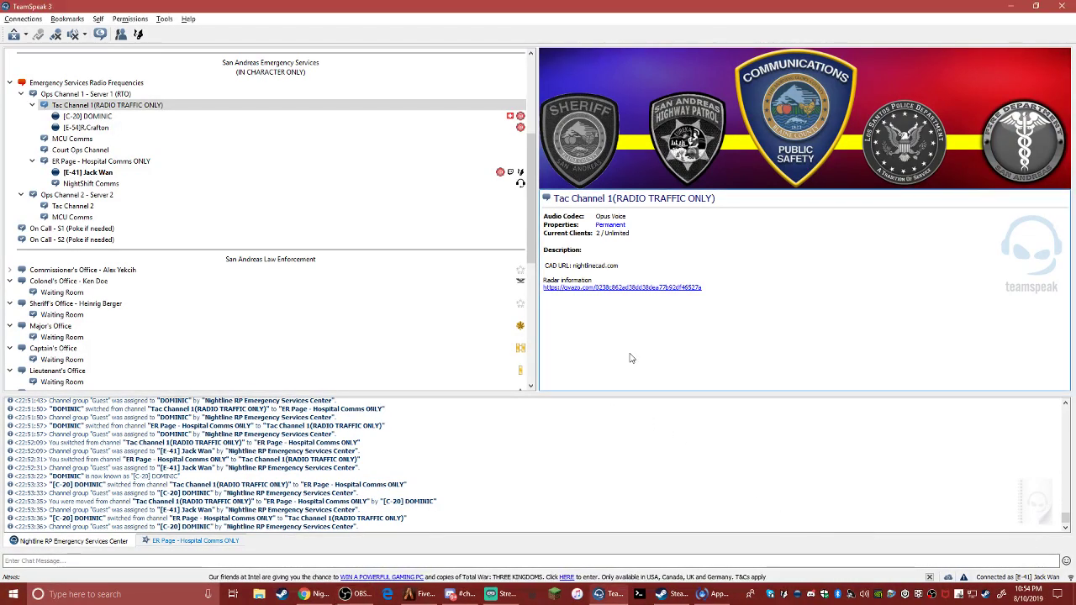
pyautogui.click(165, 19)
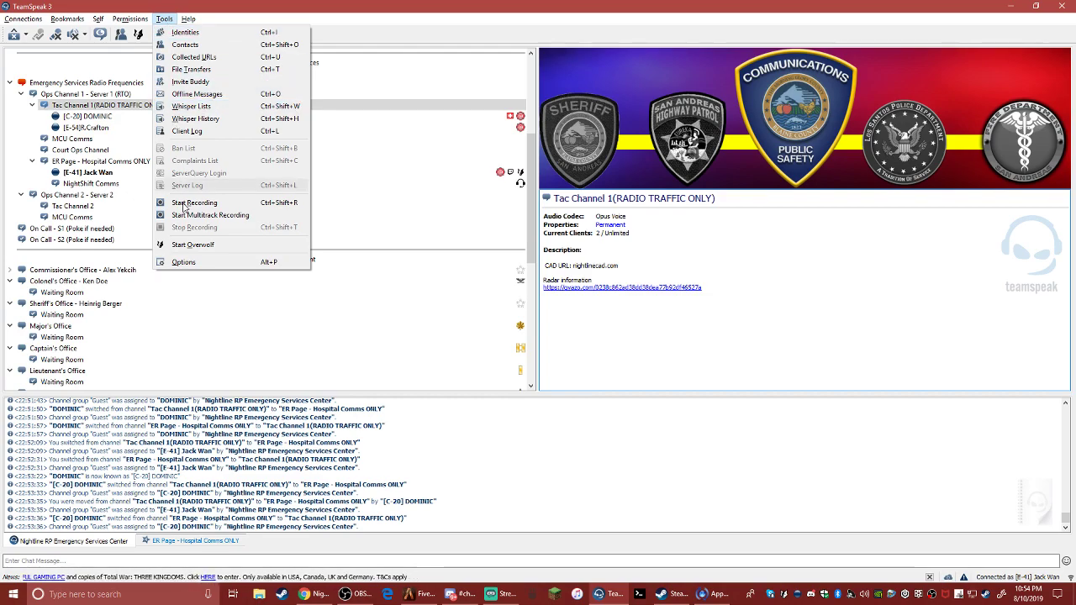
pyautogui.click(184, 263)
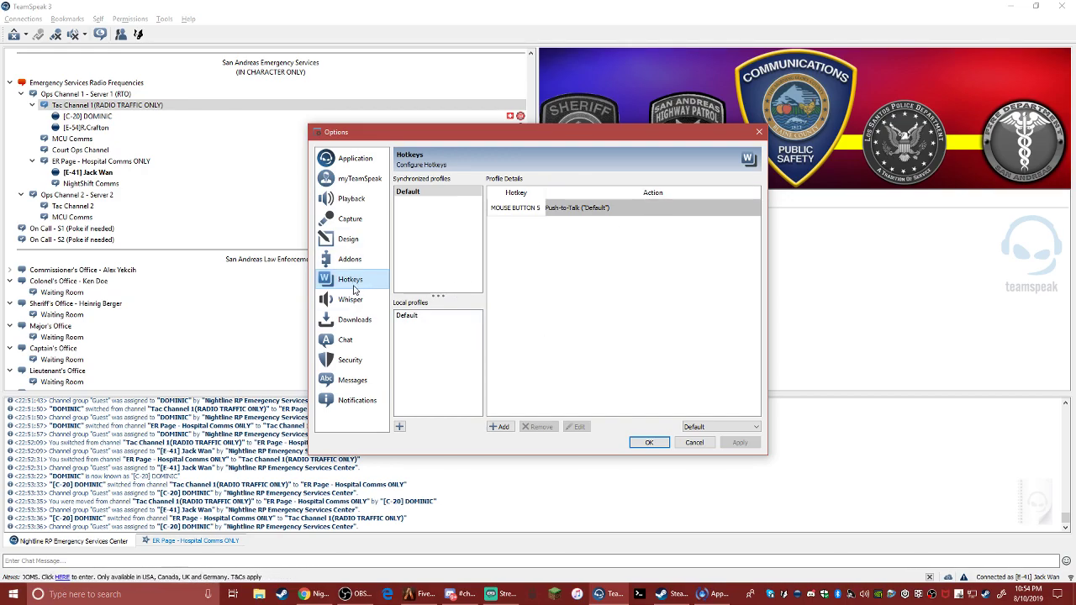
pyautogui.click(346, 304)
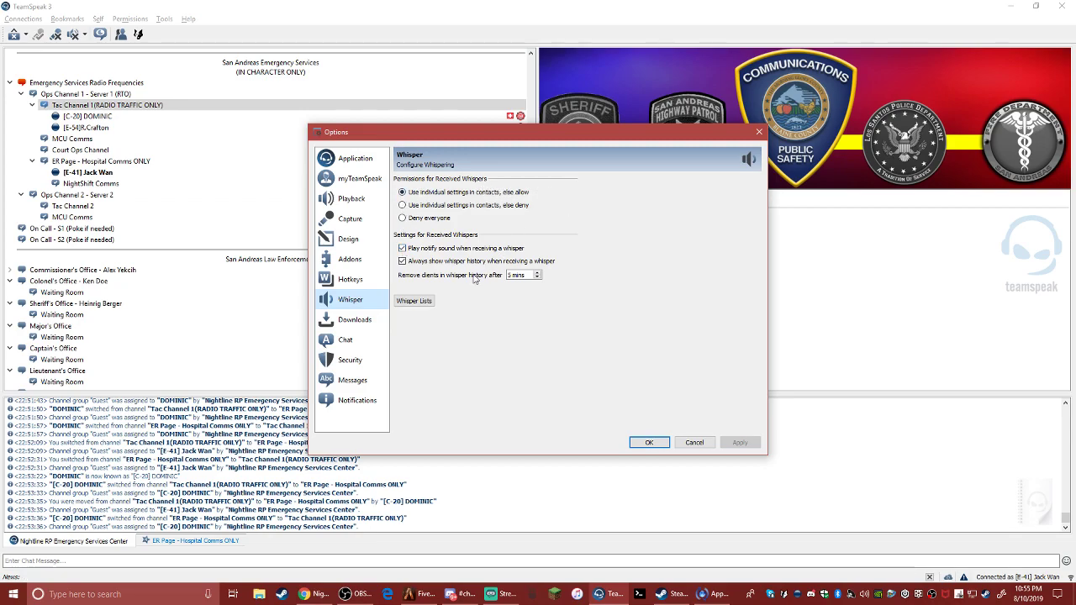
# In Whisper Lists, add a new list with hotkey Num - in the Default profile, accepting the overlap.
pyautogui.click(426, 305)
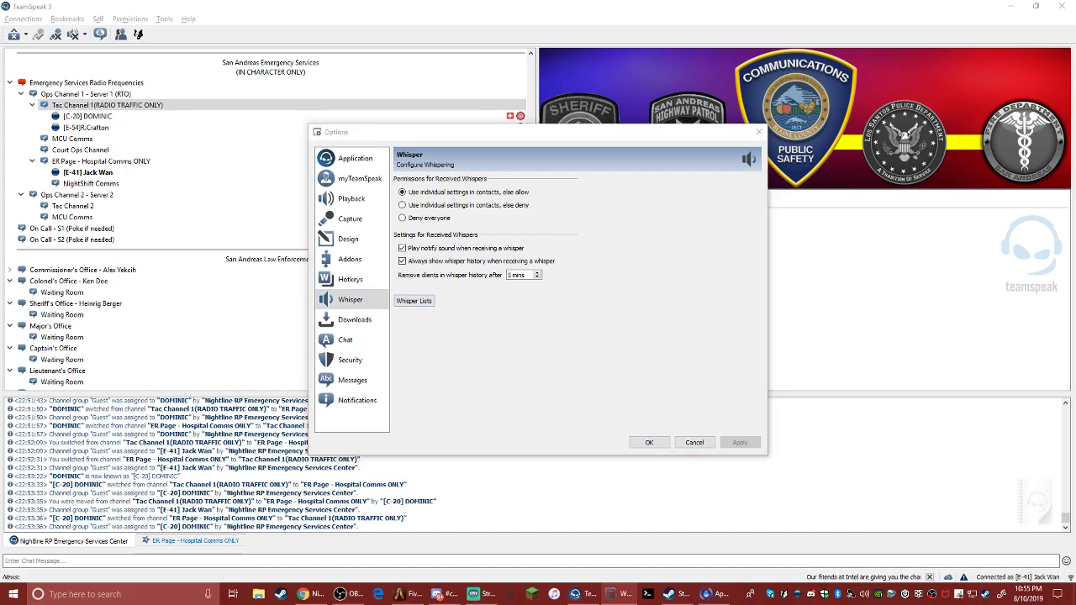
pyautogui.moveTo(1059, 165); pyautogui.dragTo(533, 163)
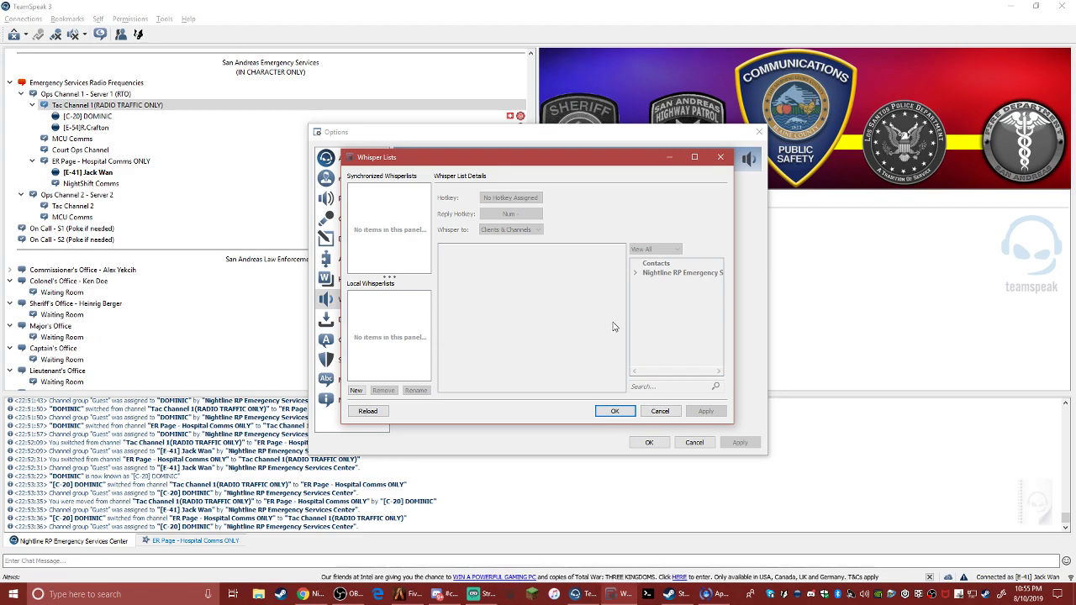
pyautogui.rightClick(364, 204)
pyautogui.click(445, 297)
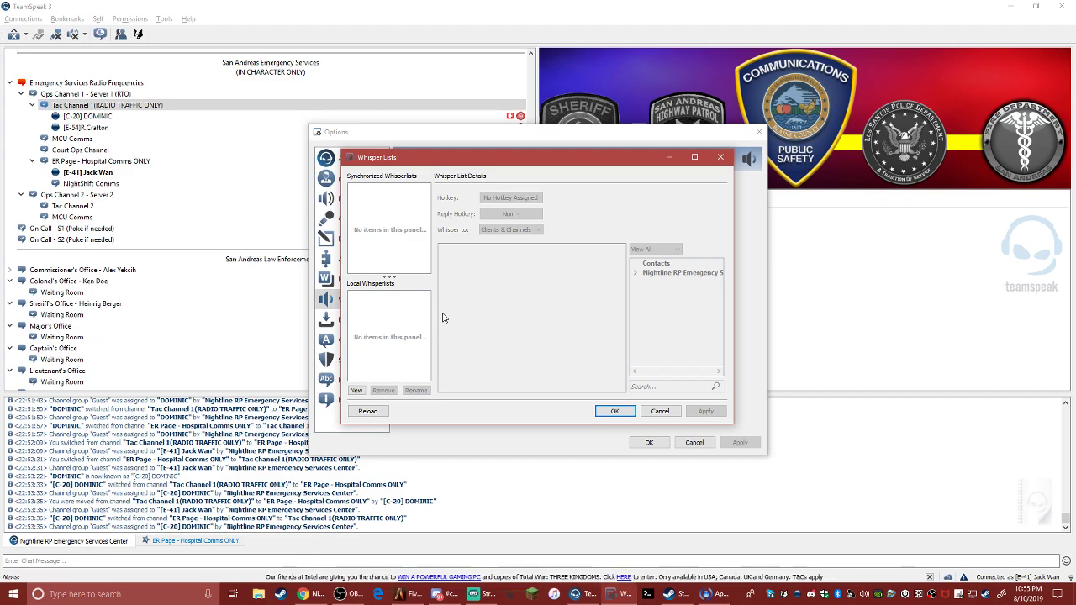
pyautogui.click(357, 391)
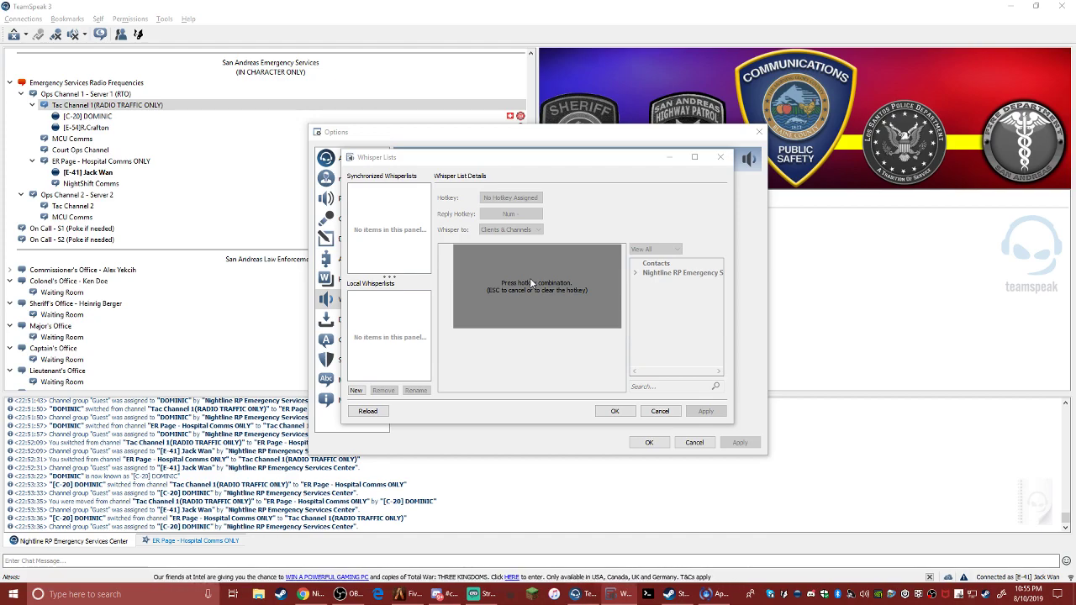
pyautogui.press('KP_Subtract')
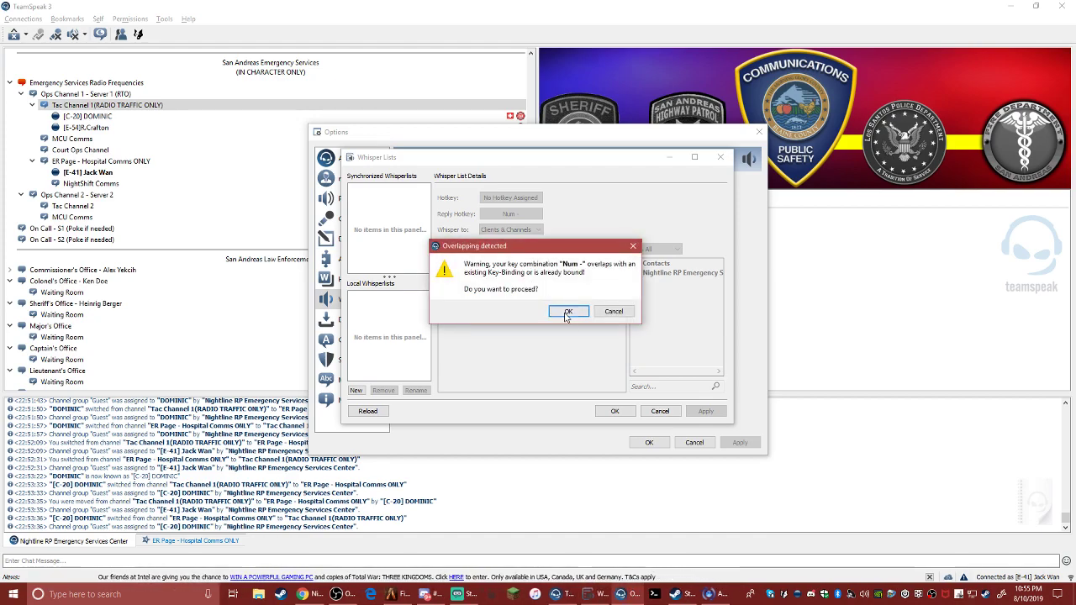
pyautogui.click(568, 311)
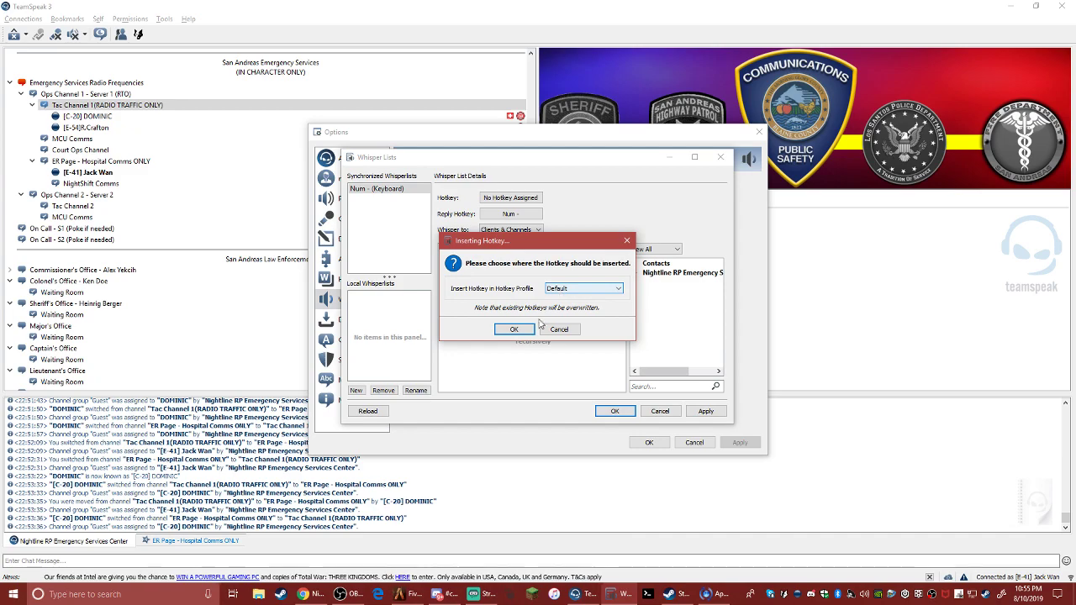
pyautogui.click(514, 330)
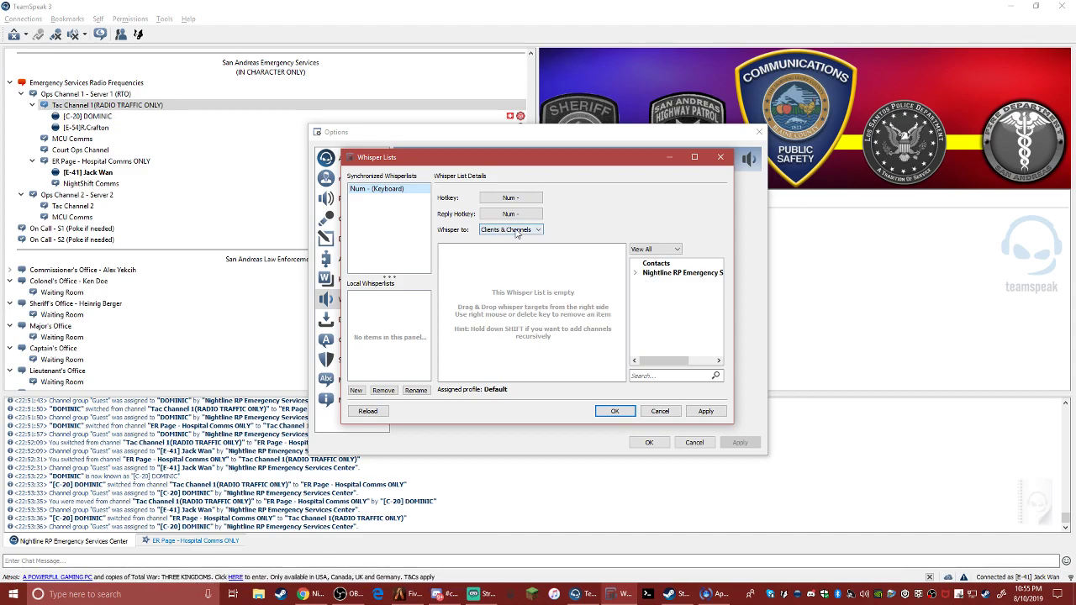
# Expand the server node and its Channels node in the whisper target tree.
pyautogui.click(636, 274)
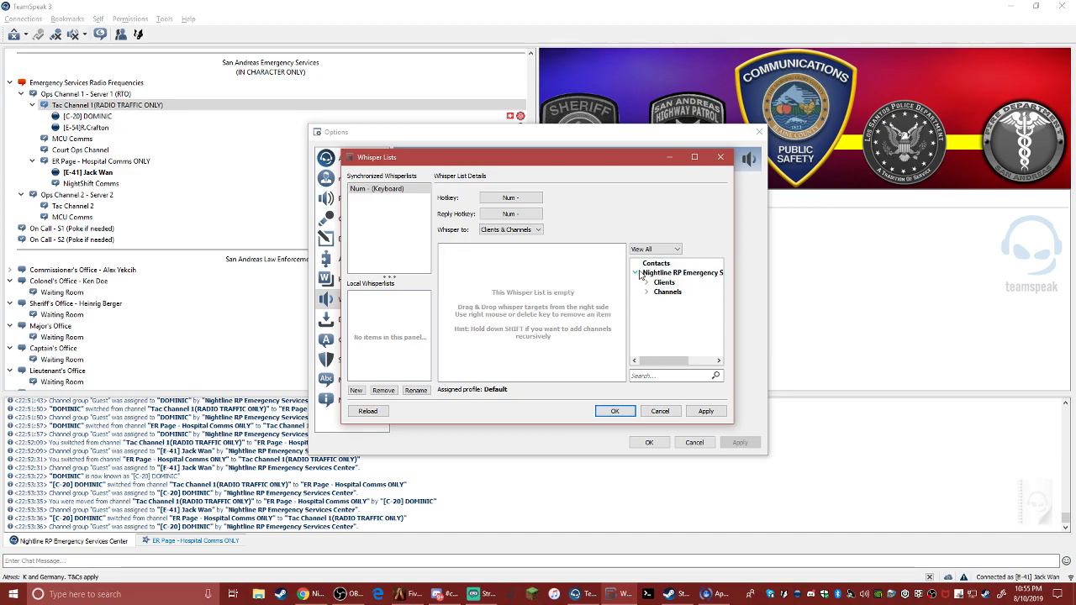
pyautogui.moveTo(652, 361); pyautogui.dragTo(683, 362)
pyautogui.click(649, 292)
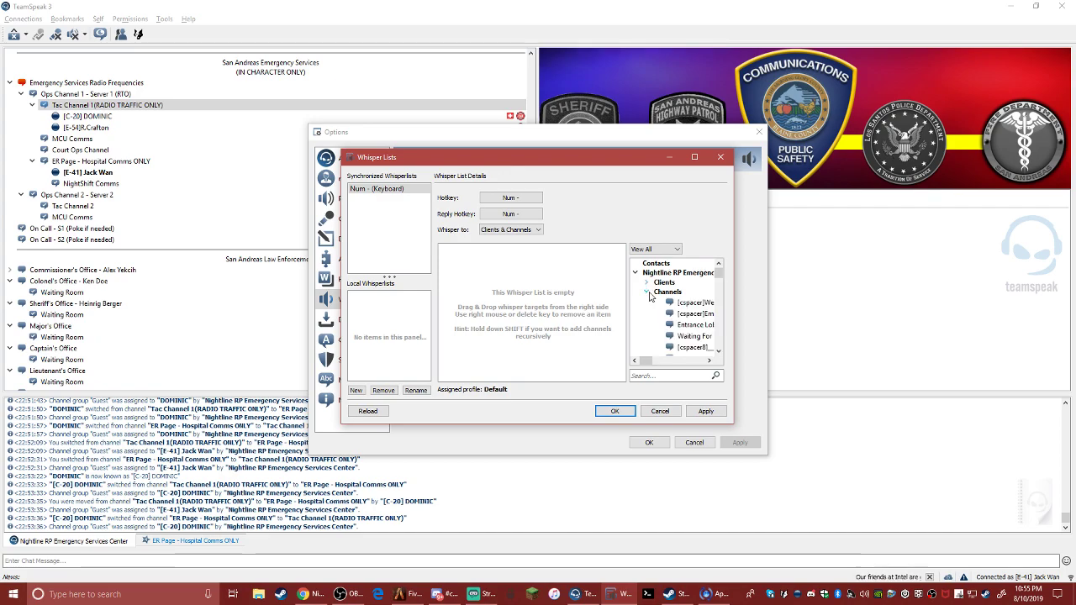
pyautogui.scroll(-1, 685, 310)
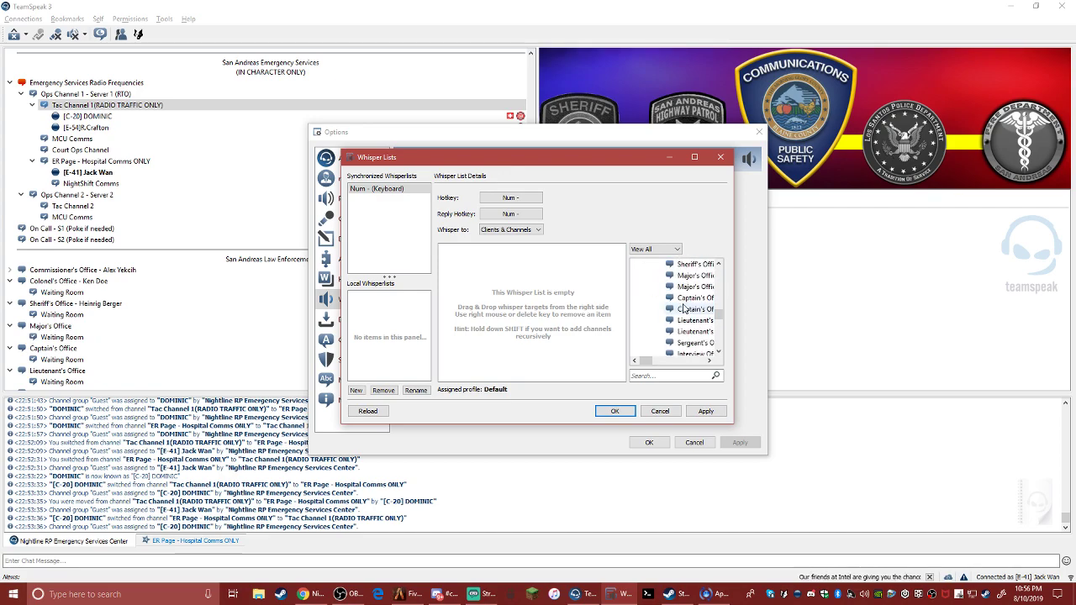
pyautogui.scroll(1, 689, 308)
# Search the targets for 'tac' and add Tac Channel 1 to the Num - whisper list.
pyautogui.click(664, 375)
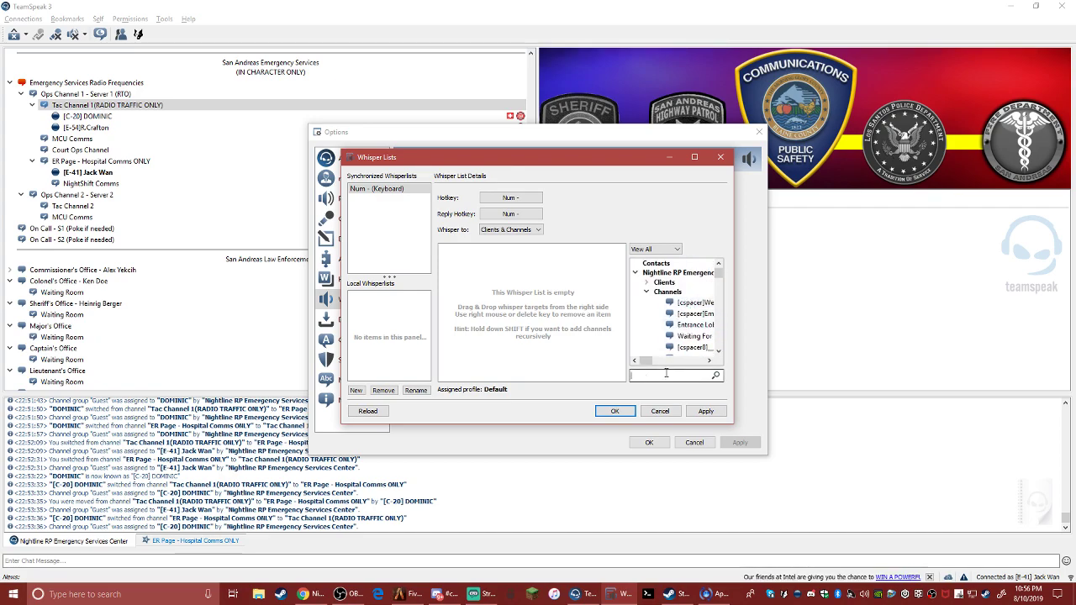
pyautogui.write('tac')
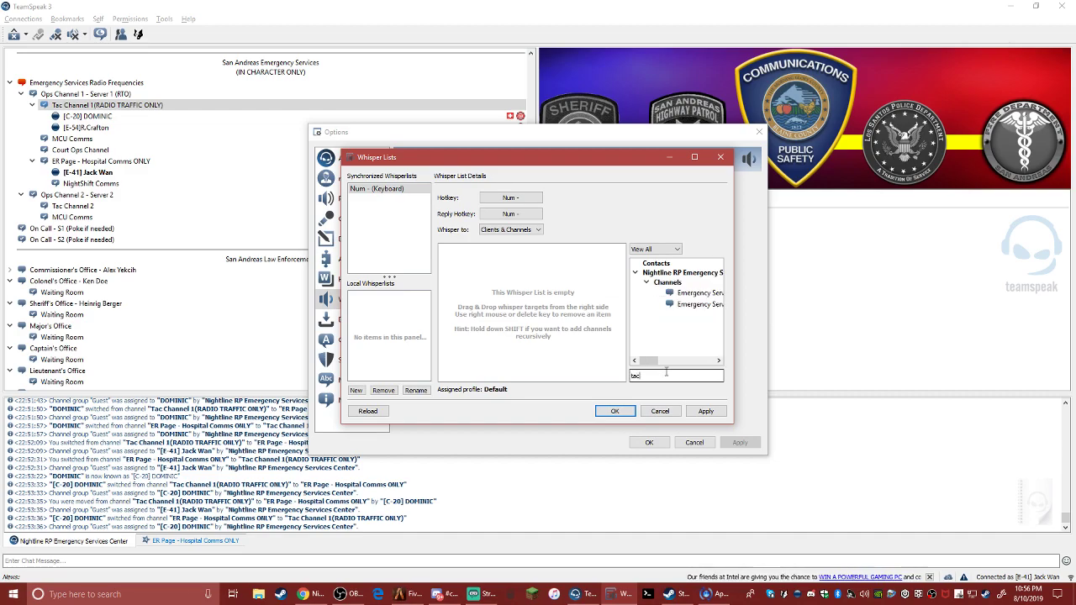
pyautogui.moveTo(649, 361); pyautogui.dragTo(689, 363)
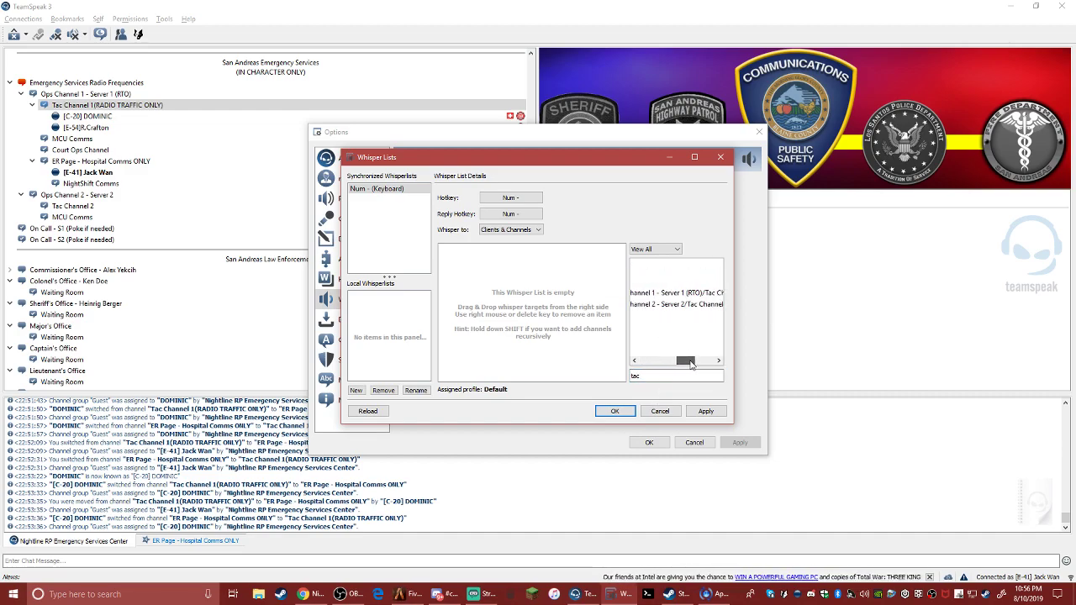
pyautogui.doubleClick(697, 296)
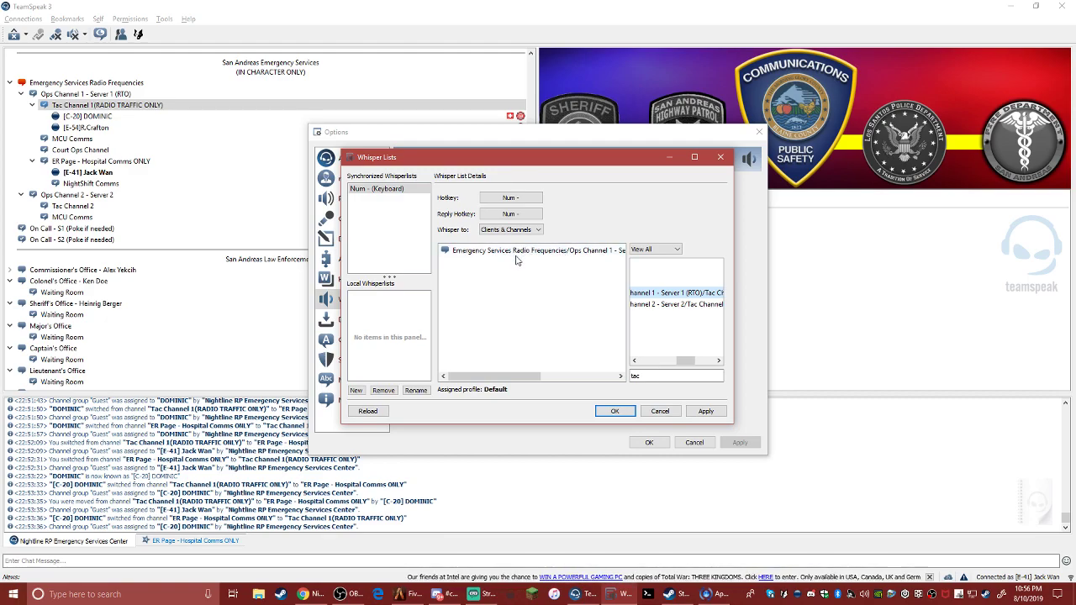
# Search 'hols', add the Hospital Comms ONLY channel to the list, and apply the changes.
pyautogui.doubleClick(645, 375)
pyautogui.write('hol')
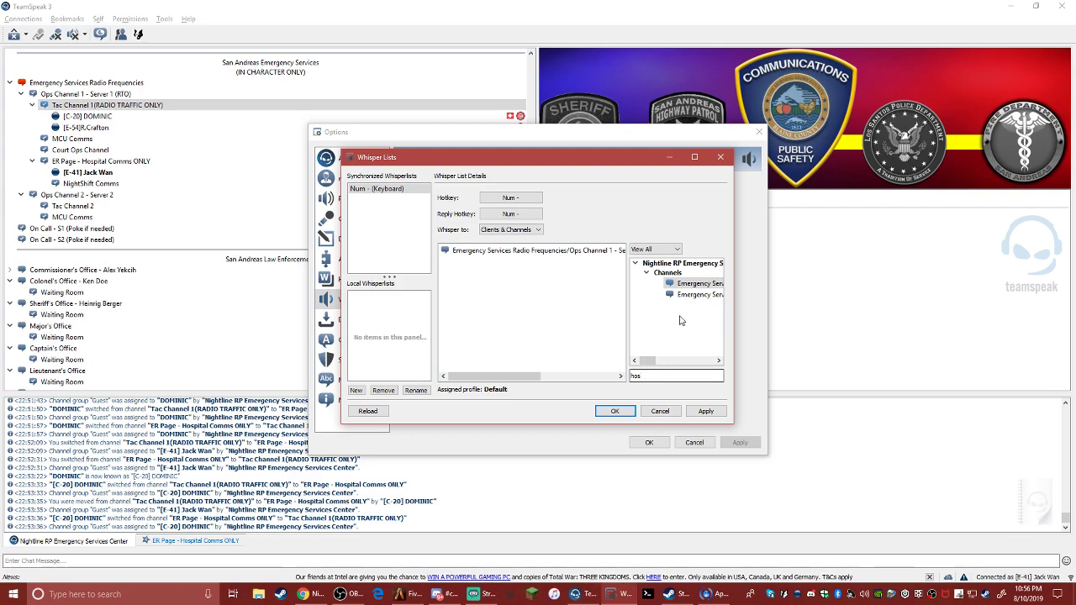
pyautogui.write('s')
pyautogui.moveTo(649, 362); pyautogui.dragTo(705, 363)
pyautogui.moveTo(660, 287); pyautogui.dragTo(551, 269)
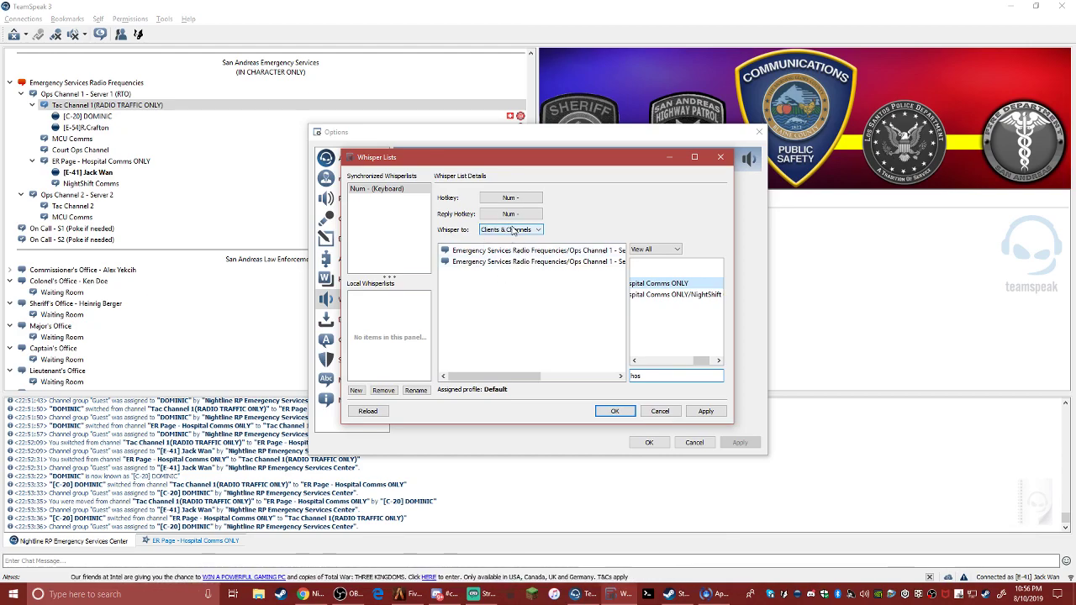
pyautogui.click(705, 411)
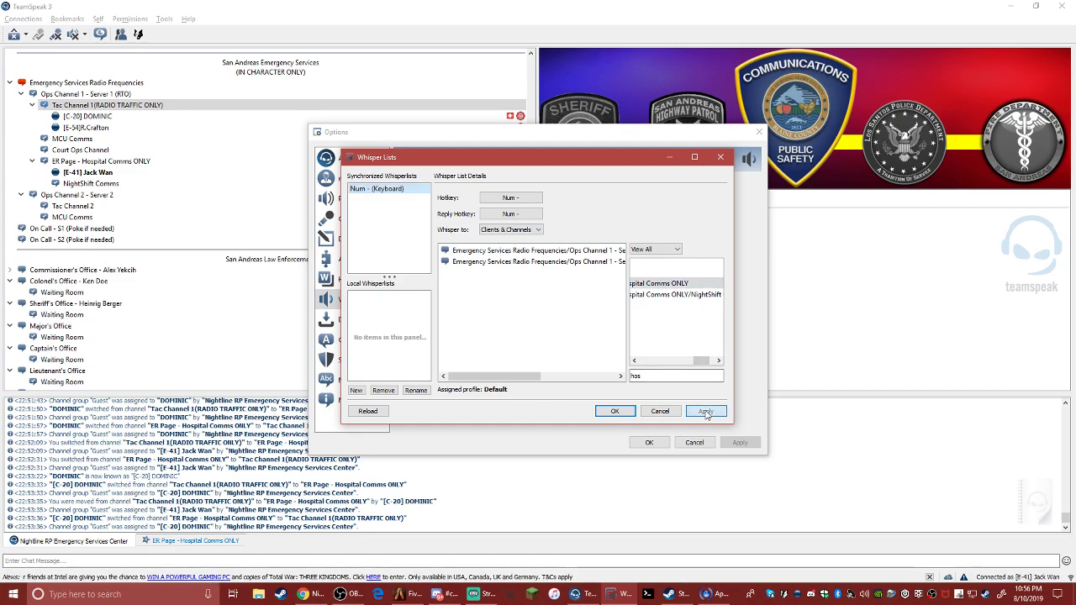
# Create a new local whisper list with hotkey Num - in the Default profile.
pyautogui.rightClick(408, 311)
pyautogui.click(424, 321)
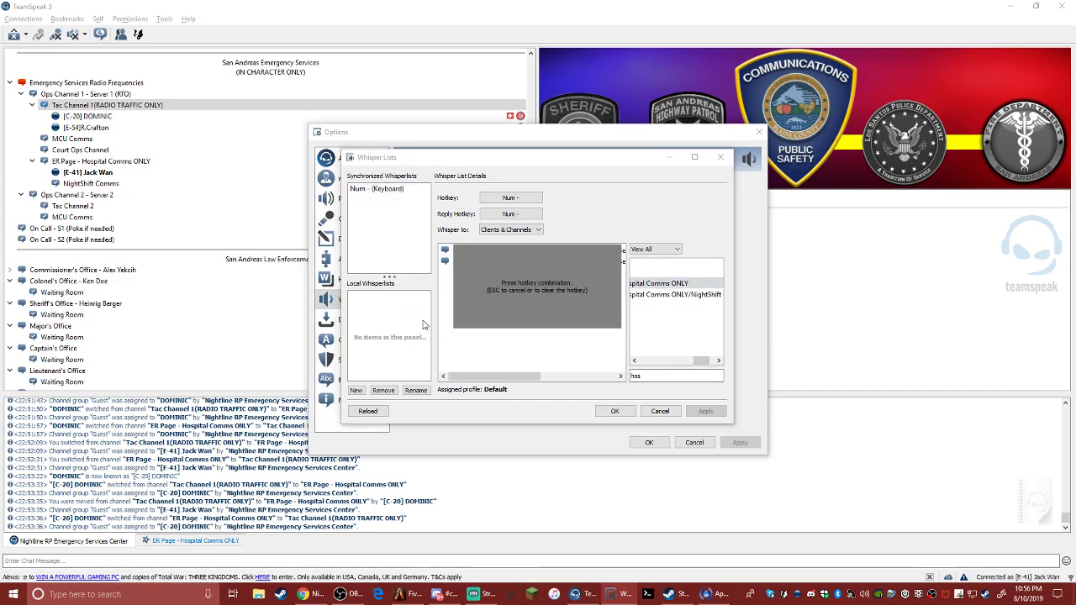
pyautogui.press('KP_Subtract')
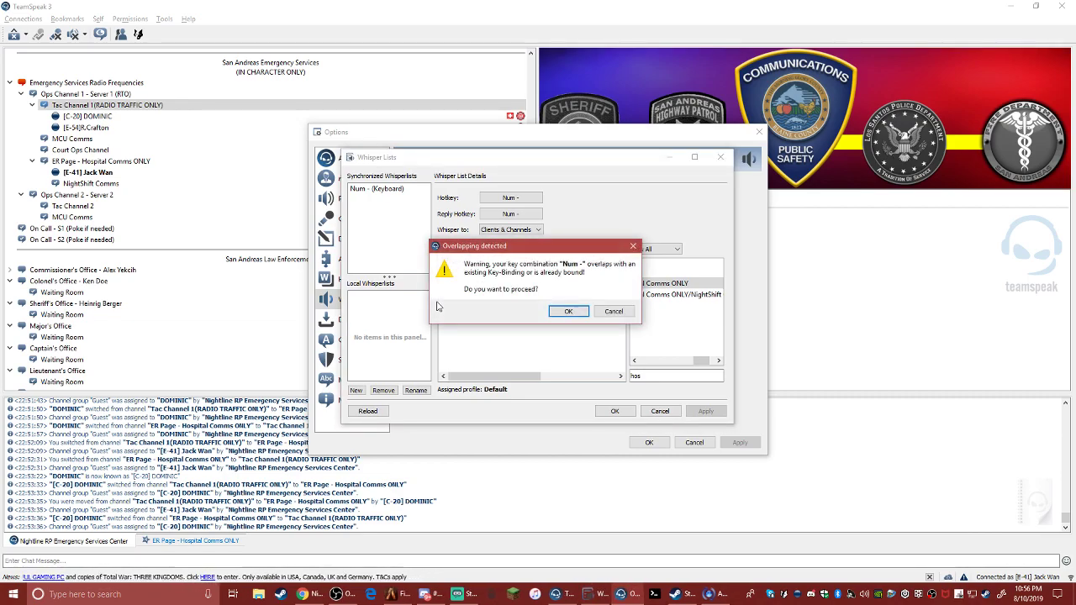
pyautogui.click(568, 315)
pyautogui.click(514, 328)
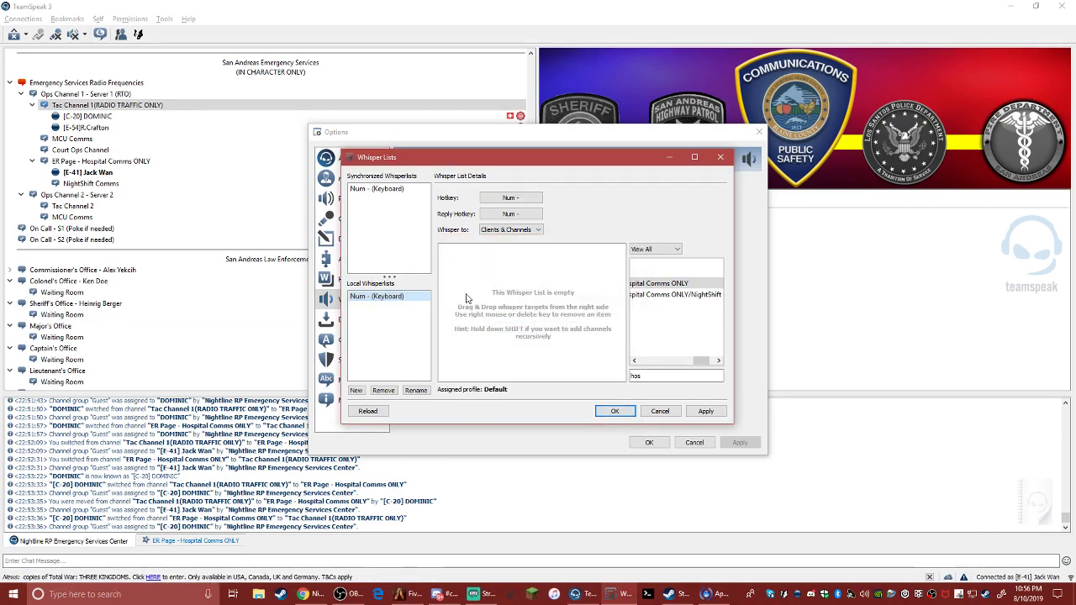
# Add Hospital Comms ONLY and Tac Channel 1 (searched via 'tac') to the local list.
pyautogui.moveTo(654, 285); pyautogui.dragTo(577, 295)
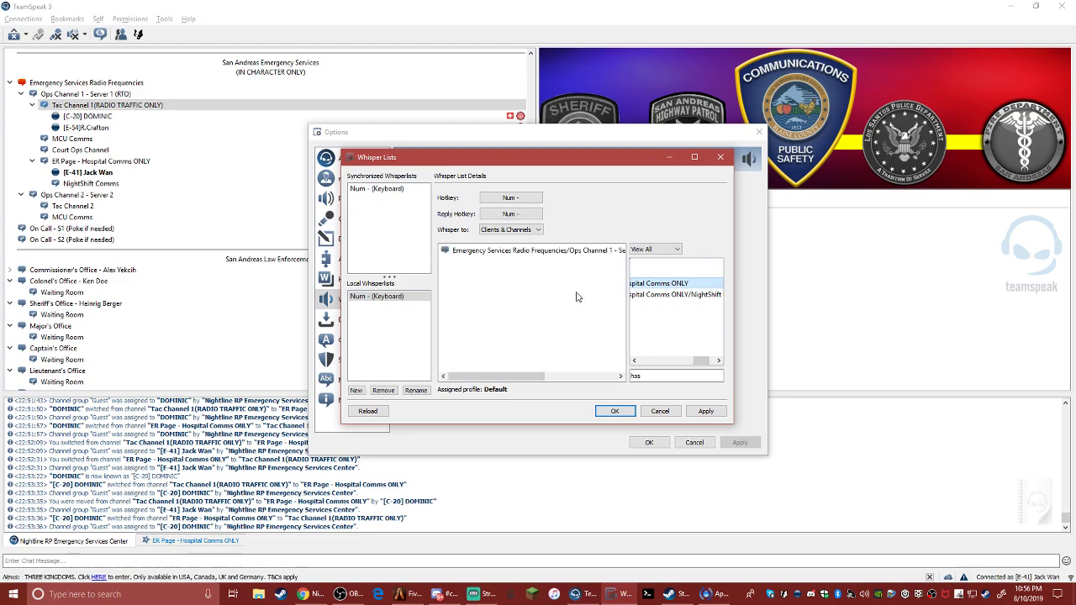
pyautogui.doubleClick(688, 375)
pyautogui.write('ta')
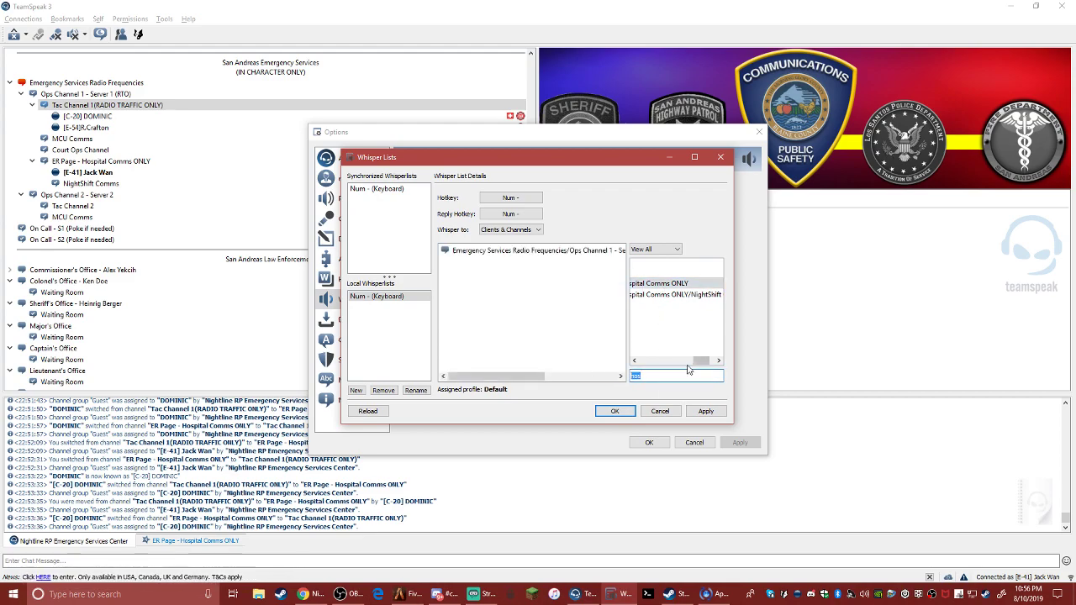
pyautogui.write('c')
pyautogui.moveTo(696, 293); pyautogui.dragTo(607, 302)
pyautogui.moveTo(511, 376); pyautogui.dragTo(587, 377)
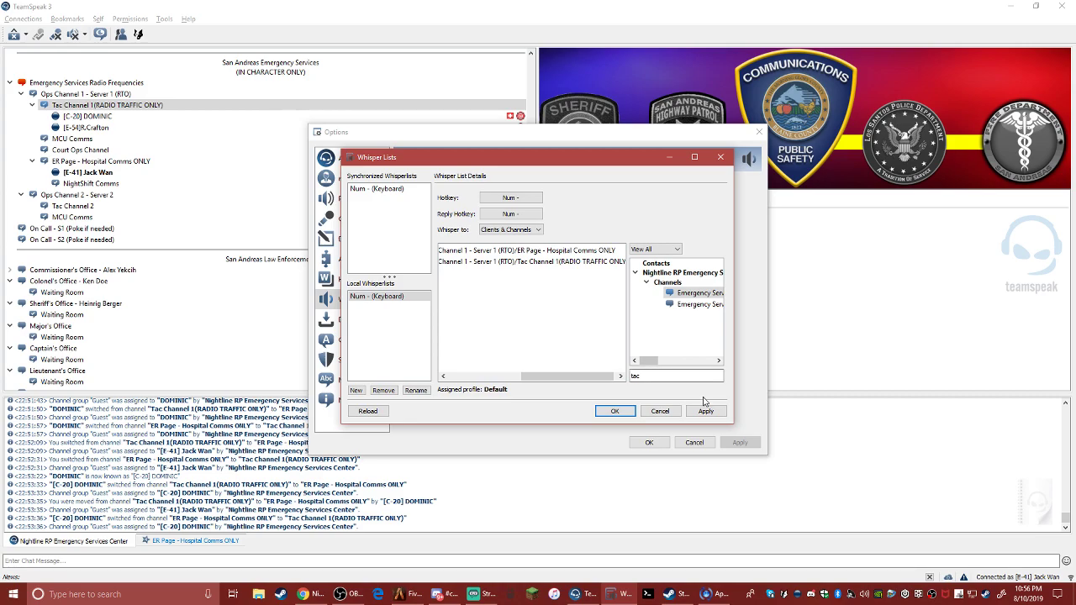
# Confirm the Whisper Lists and Options dialogs with OK and refocus the TeamSpeak channel tree.
pyautogui.click(614, 411)
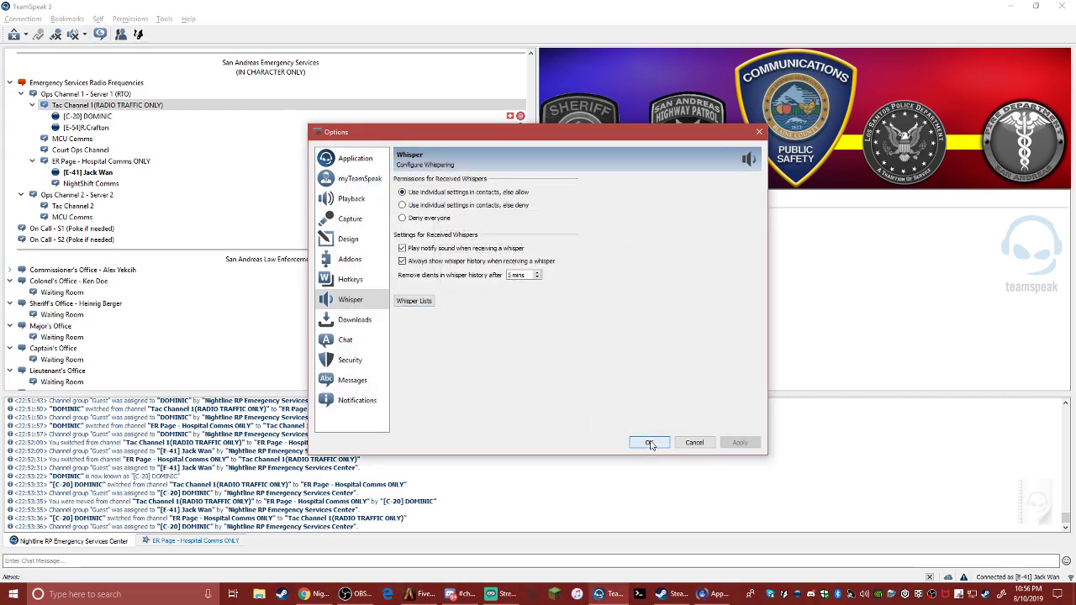
pyautogui.click(648, 443)
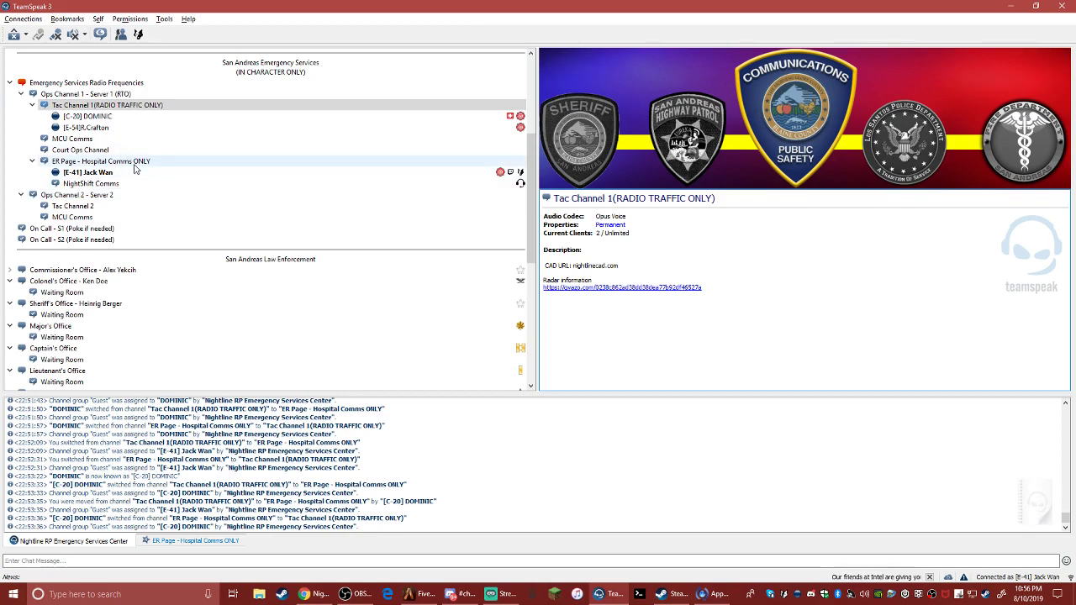
pyautogui.moveTo(89, 178)
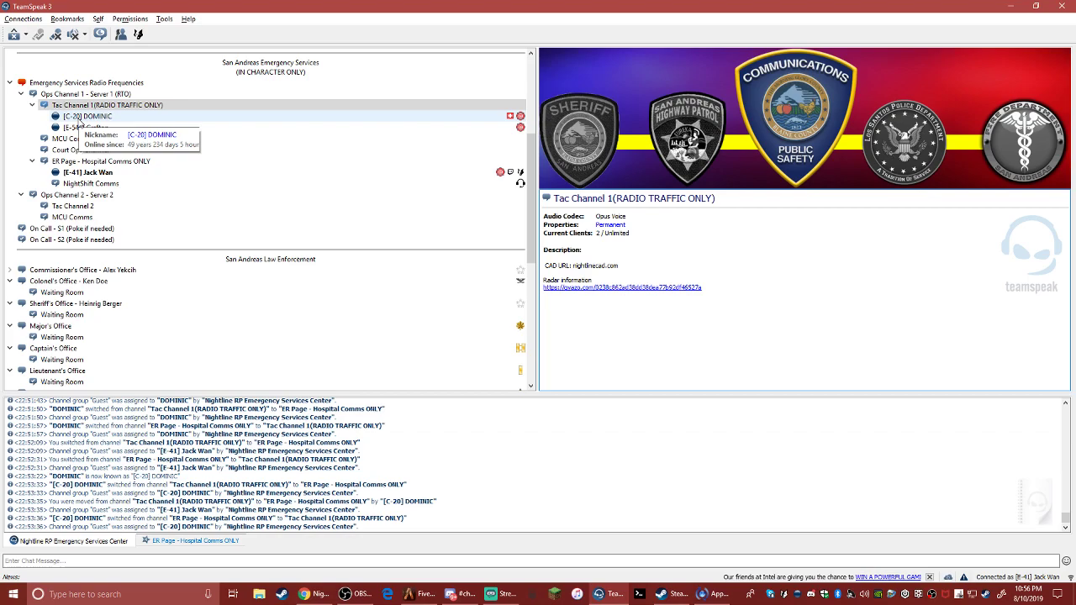
pyautogui.moveTo(406, 274)
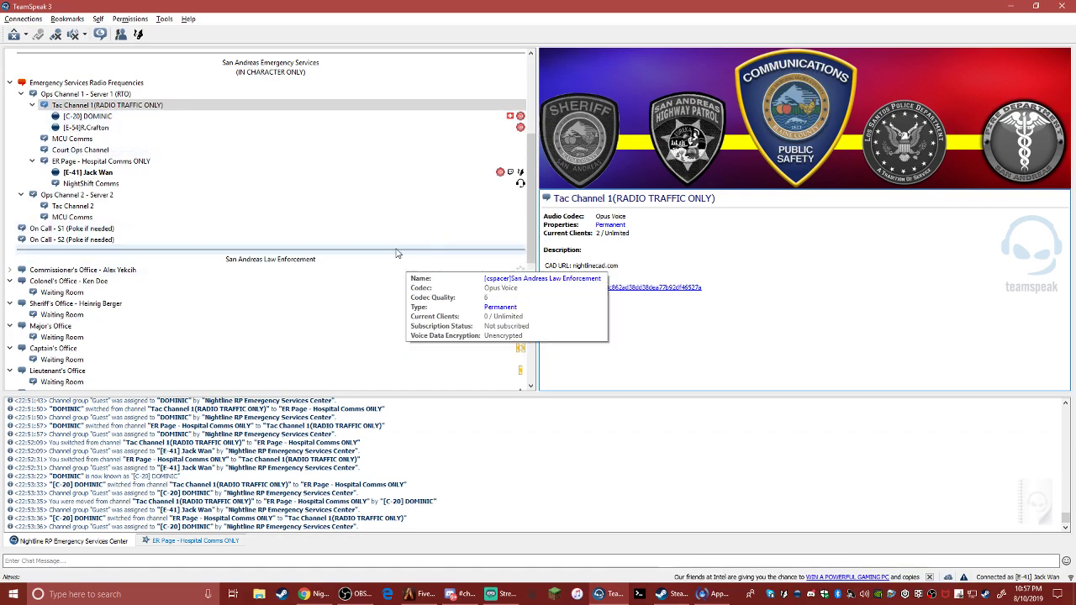
pyautogui.moveTo(271, 194)
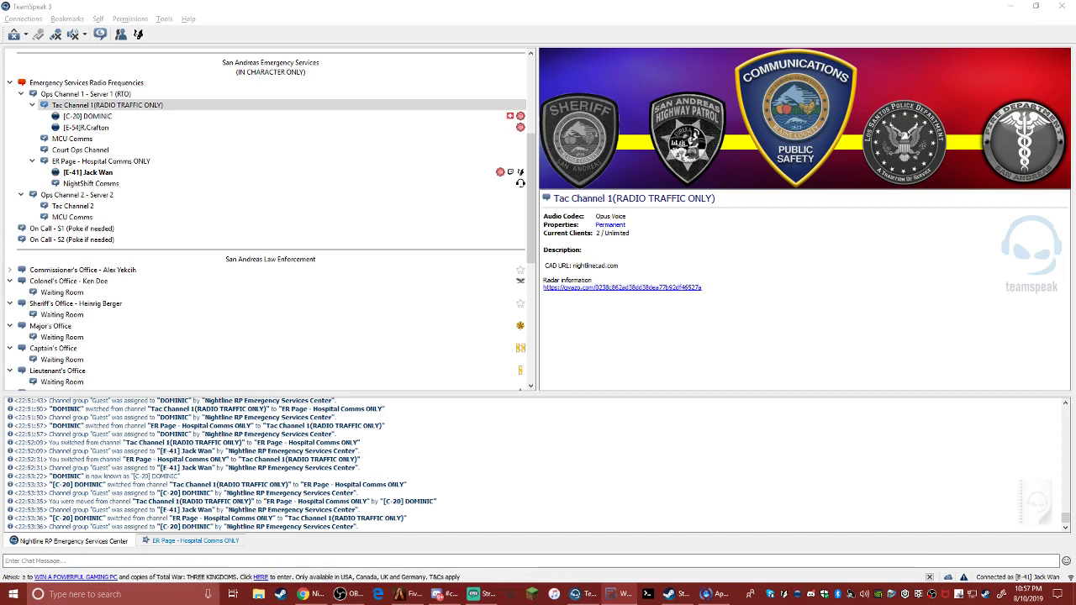
pyautogui.click(933, 266)
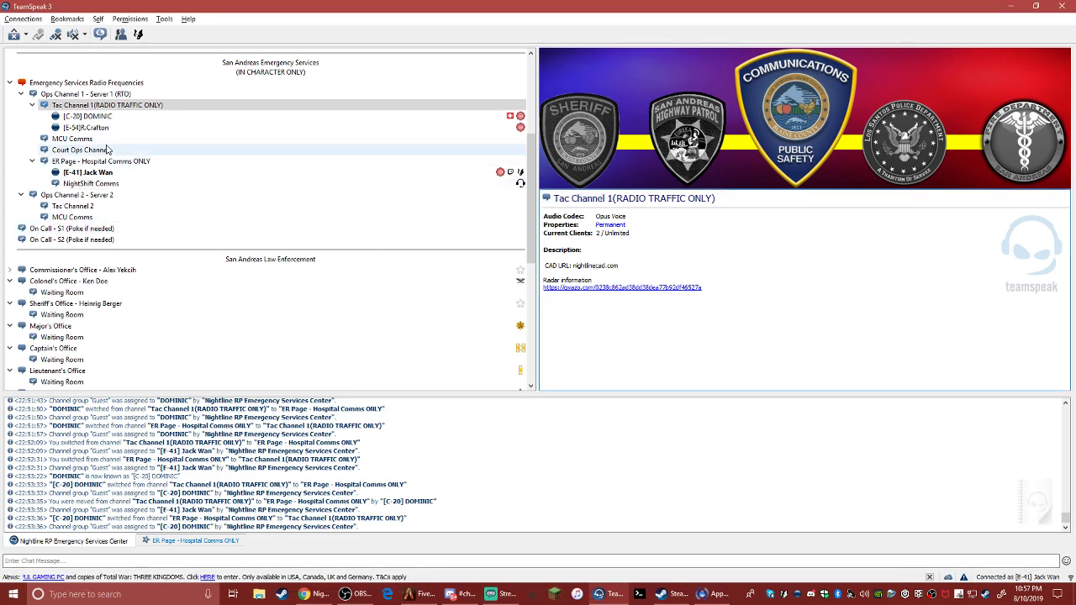